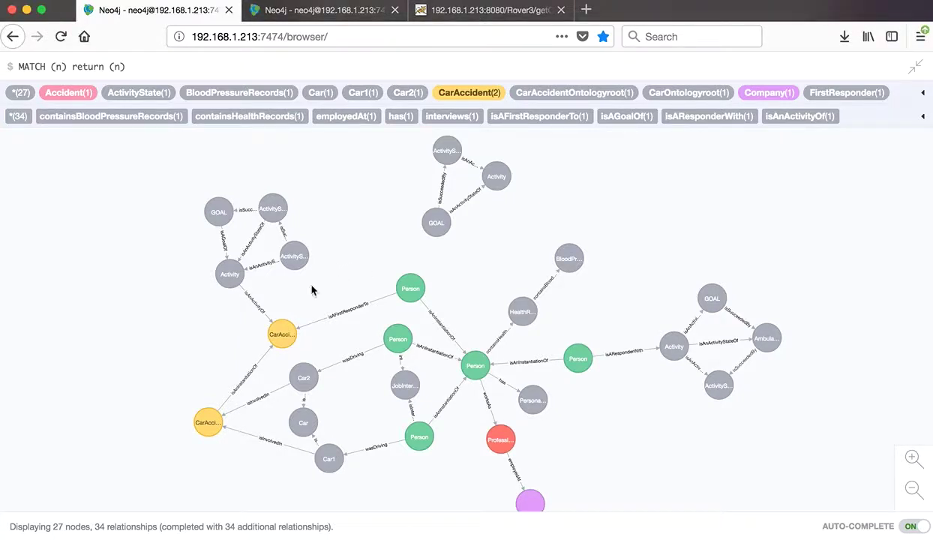
mouse_move(282, 333)
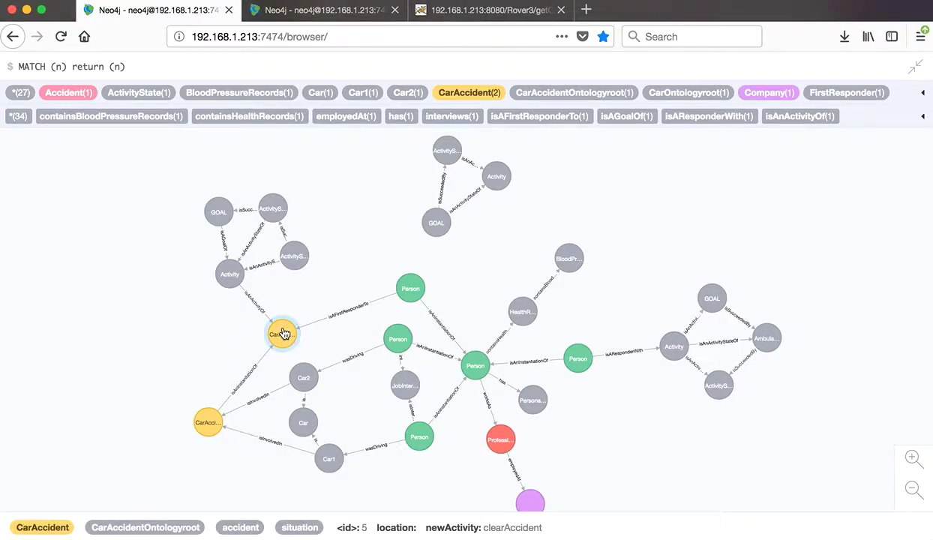
mouse_move(261, 365)
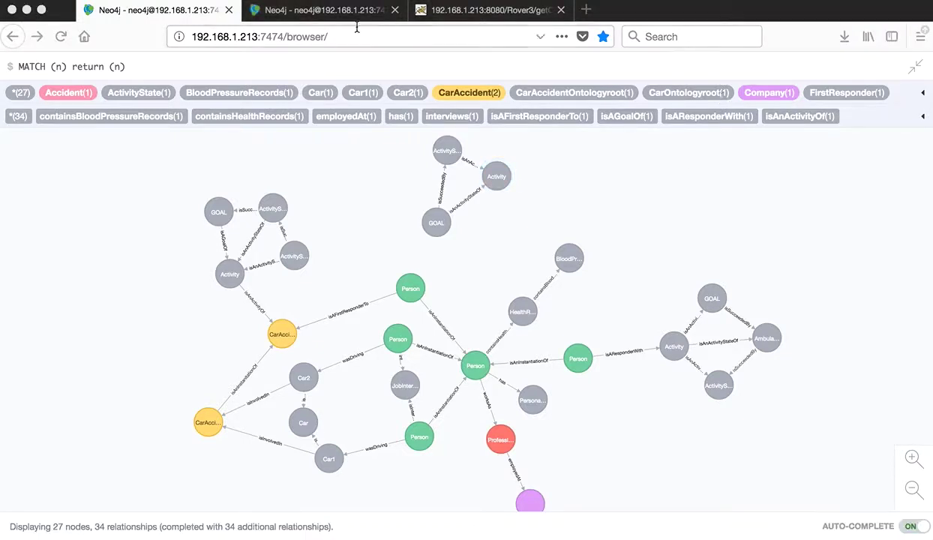
click(474, 14)
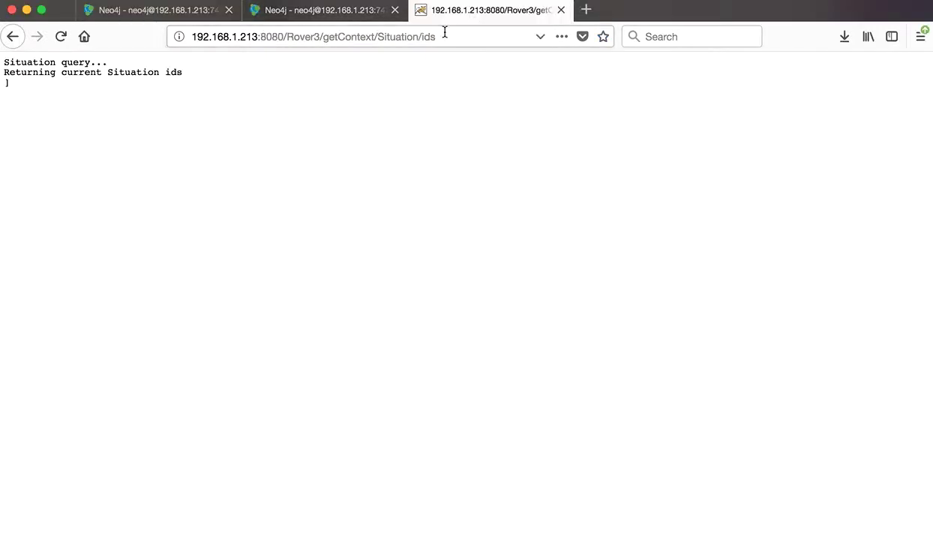
click(445, 32)
text(http://192.168.1.213:8080/Rover3/createContext/Situation/TwoCarAccident)
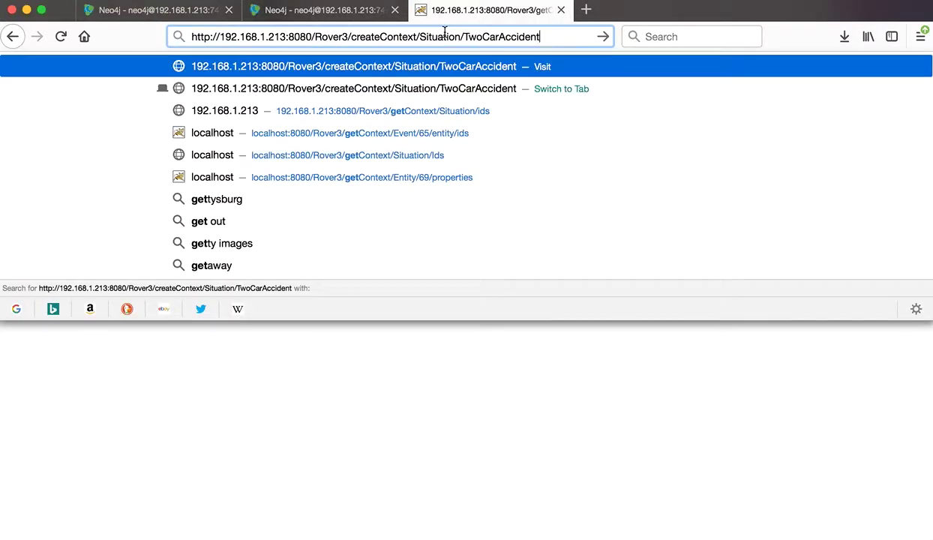
key(Return)
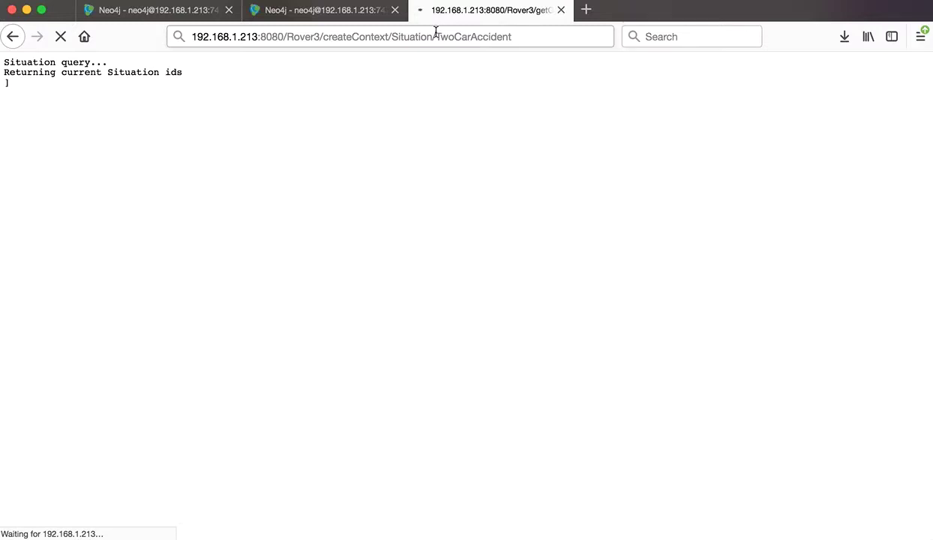
In the empty Neo4j page, run MATCH (n:ContextEngineData) MATCH (n)-[r]-() RETURN n,r and show the whole graph full screen
click(334, 20)
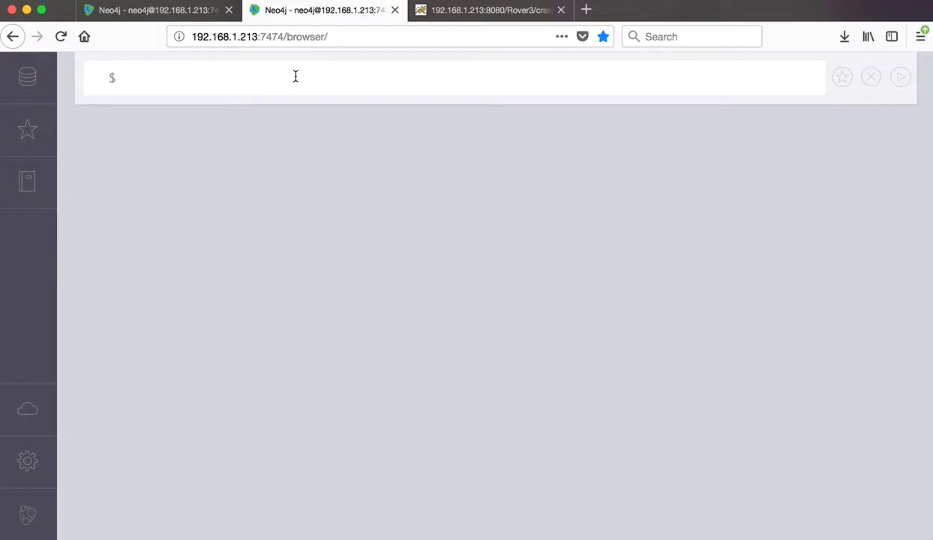
text(MATCH (n:ContextEngineData) MATCH (n)-[r]-() RETURN n,r)
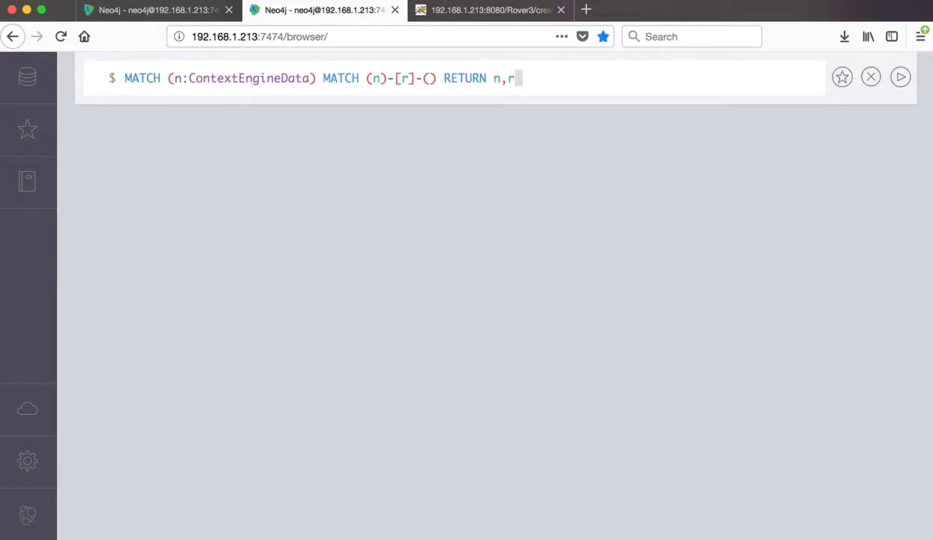
click(895, 80)
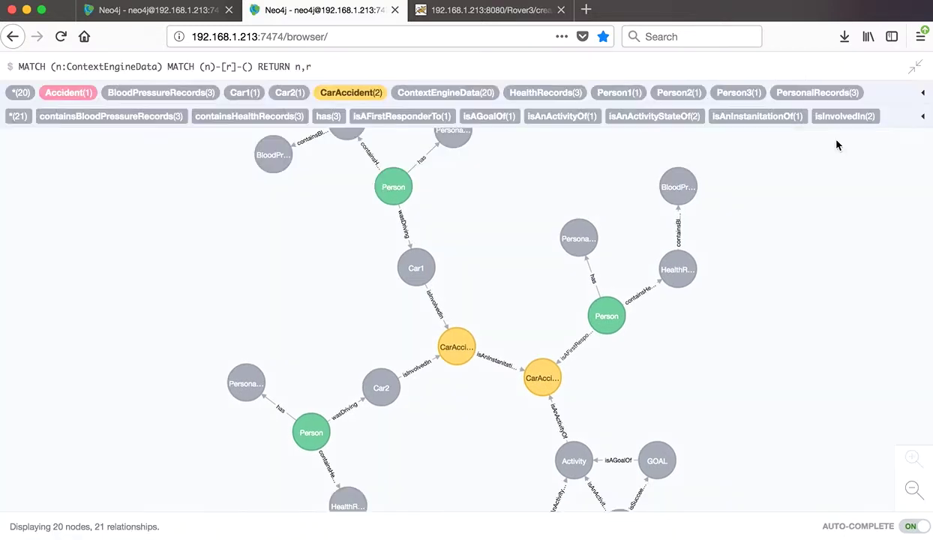
click(841, 135)
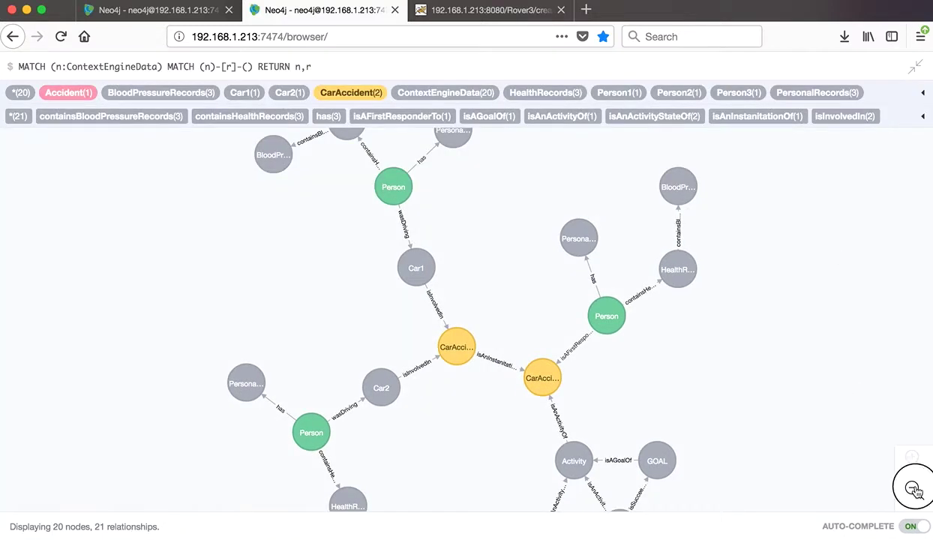
click(914, 489)
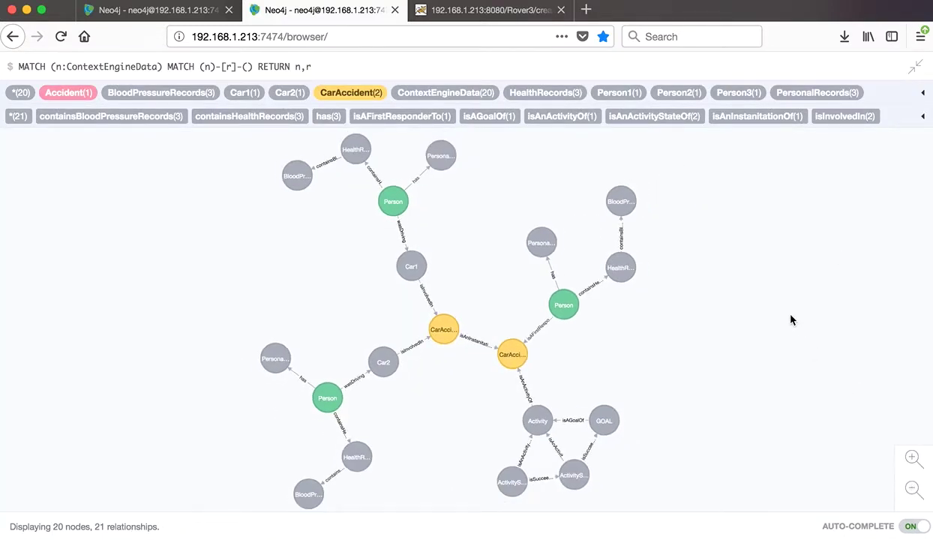
Examine the properties of the CarAccident node that has an activity, plus its linked activity, activity state and first-responder nodes
click(523, 364)
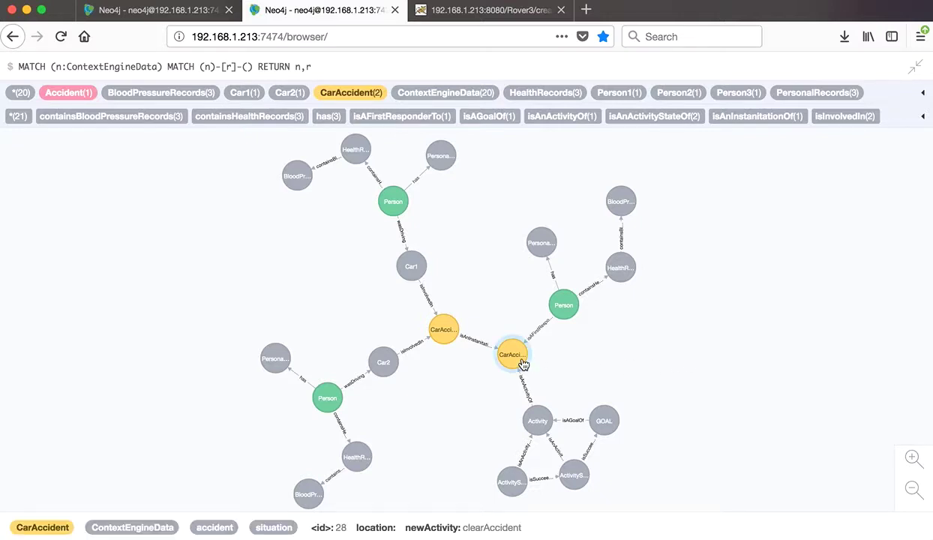
mouse_move(538, 421)
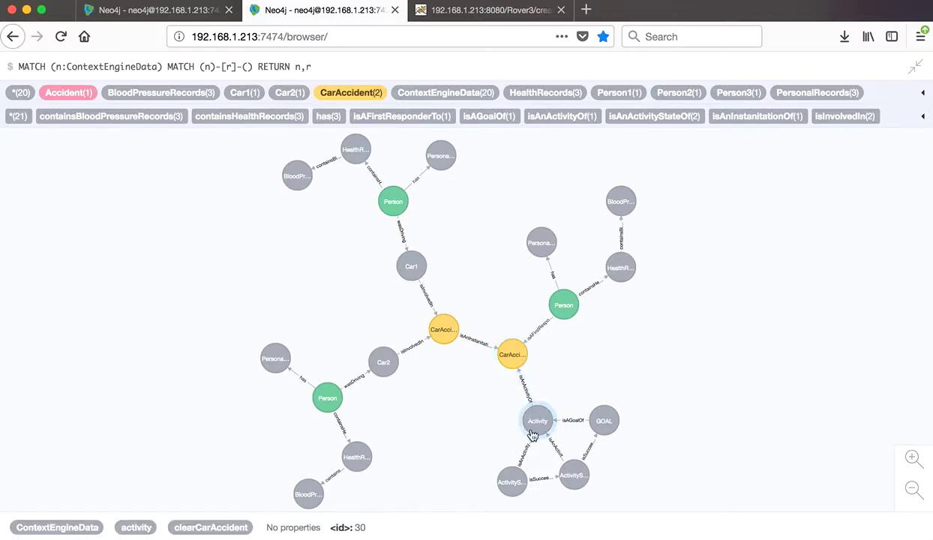
mouse_move(518, 484)
mouse_move(572, 307)
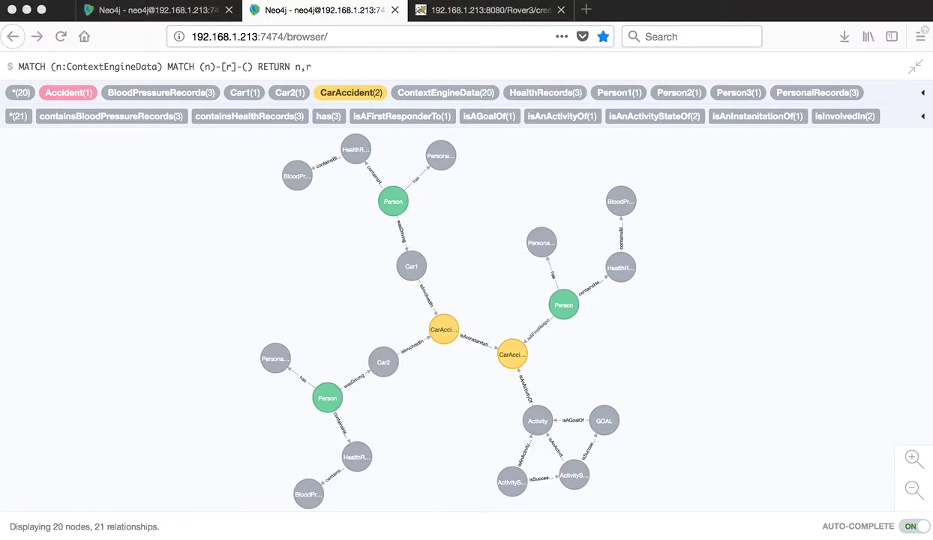
click(495, 17)
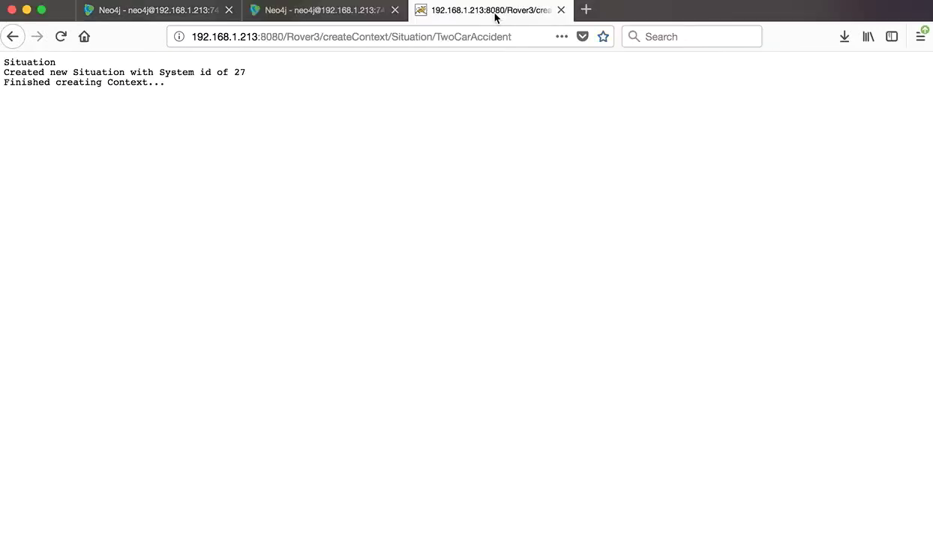
click(418, 39)
text(http://192.168.1.213:8080/Rover3/updateContextByID/Entity/Car/36/licensePlate/ABC123)
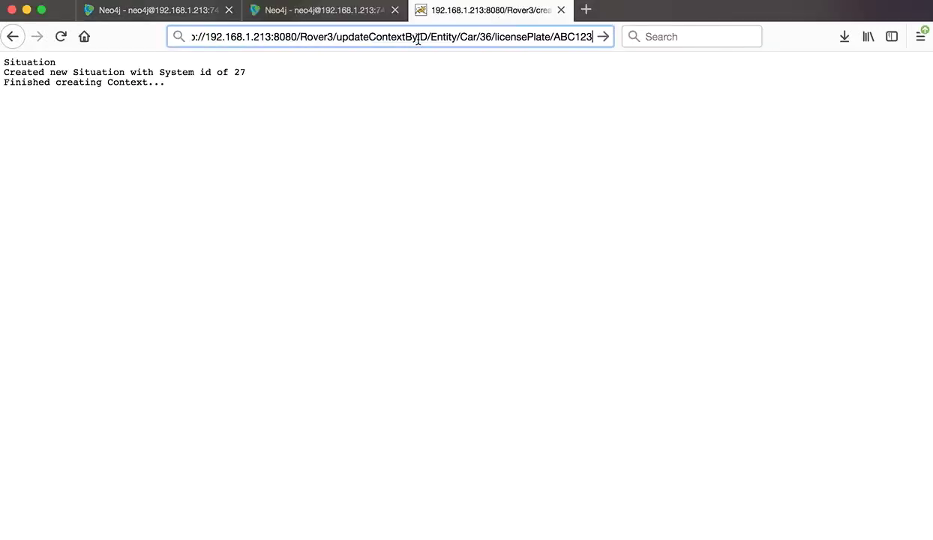
key(Escape)
key(Return)
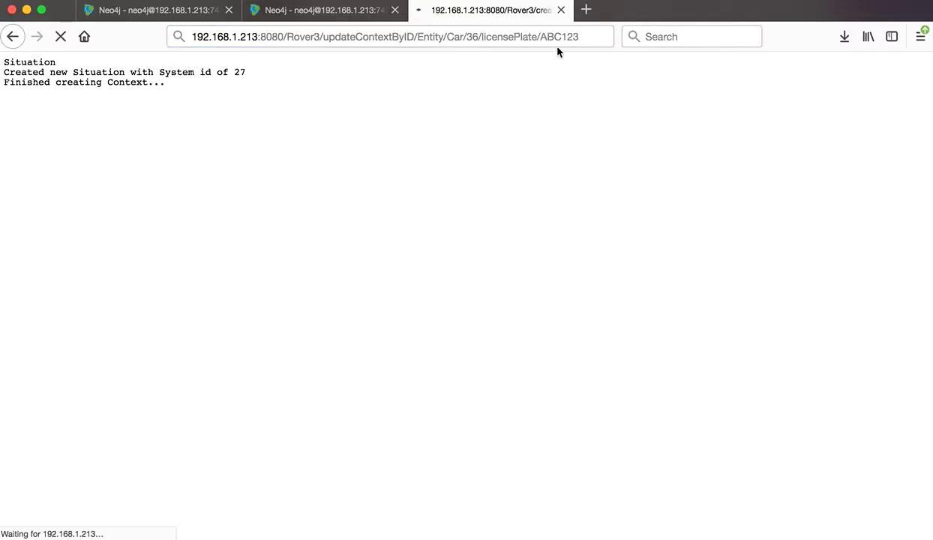
Rerun the ContextEngineData query in Neo4j and show the updated accident graph full screen, fitted in view
click(337, 15)
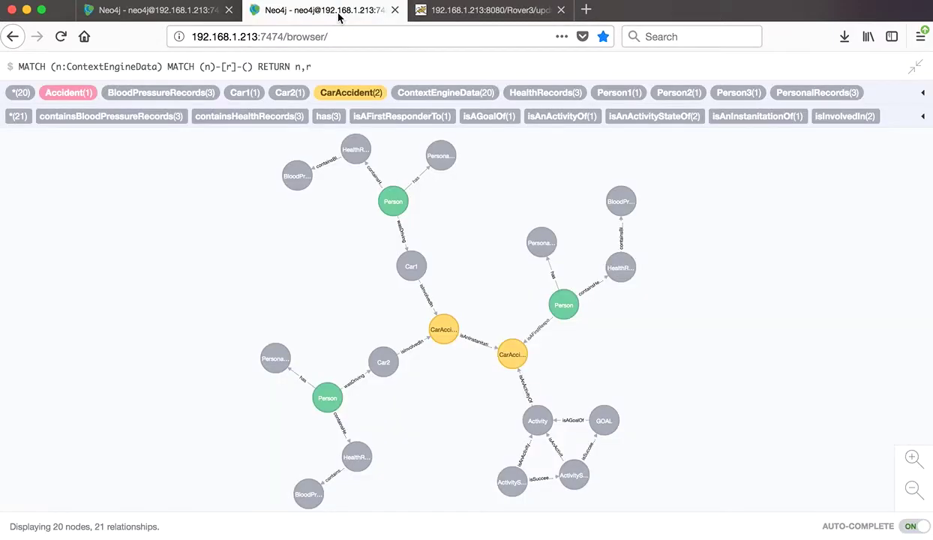
click(916, 67)
click(379, 137)
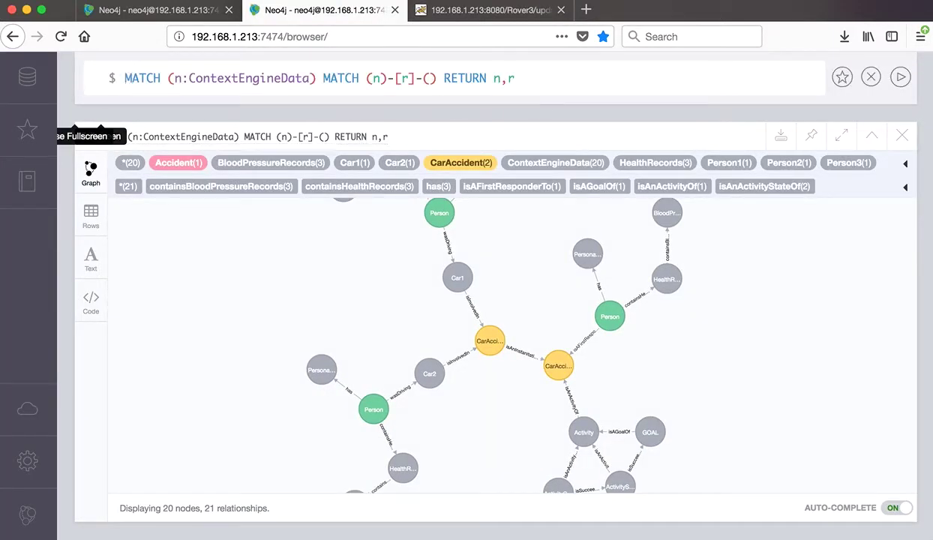
click(871, 77)
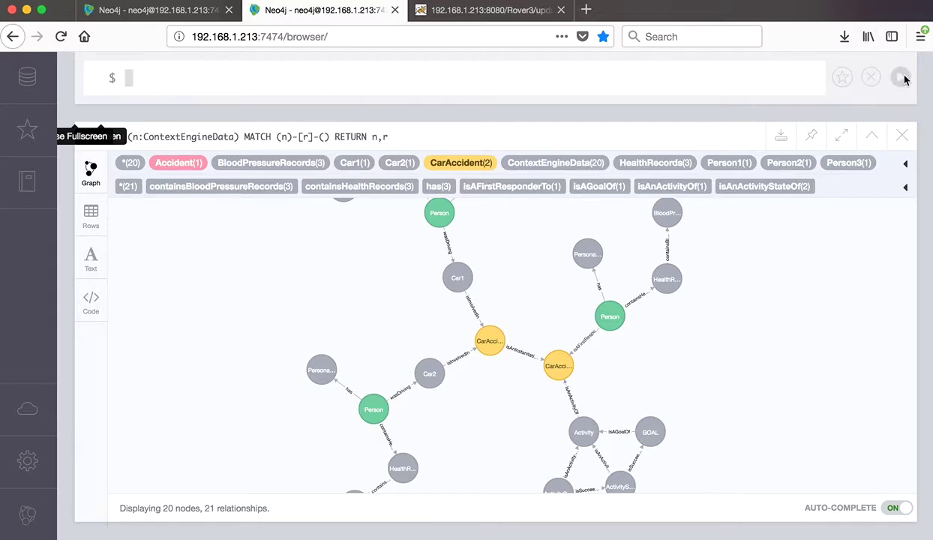
click(841, 137)
click(913, 490)
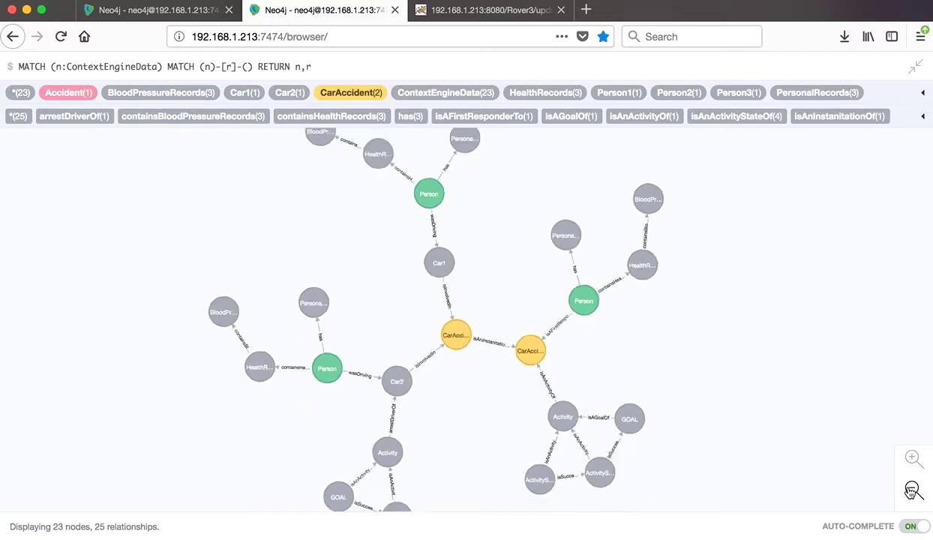
click(913, 490)
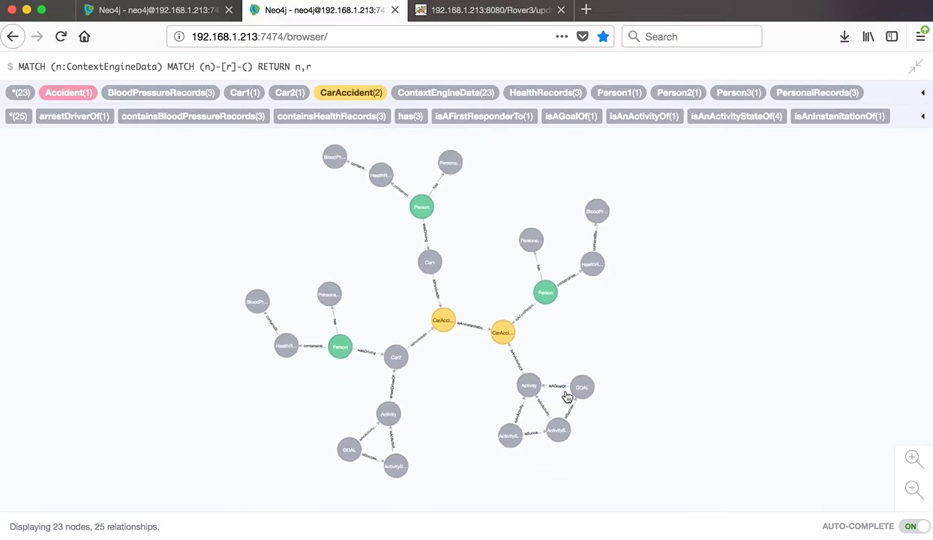
Examine the full property list of the Car2 node and the properties of the activity linked to it by arrestDriverOf
click(402, 360)
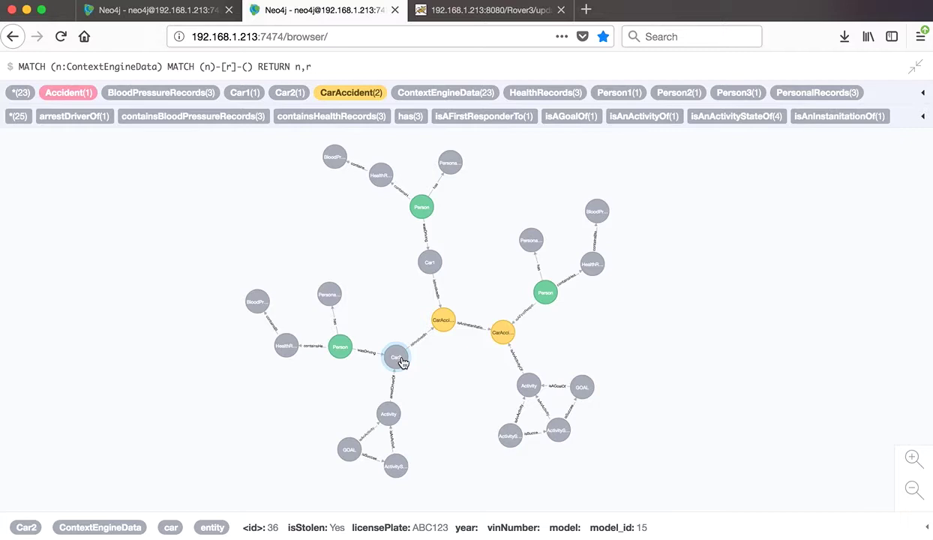
click(403, 362)
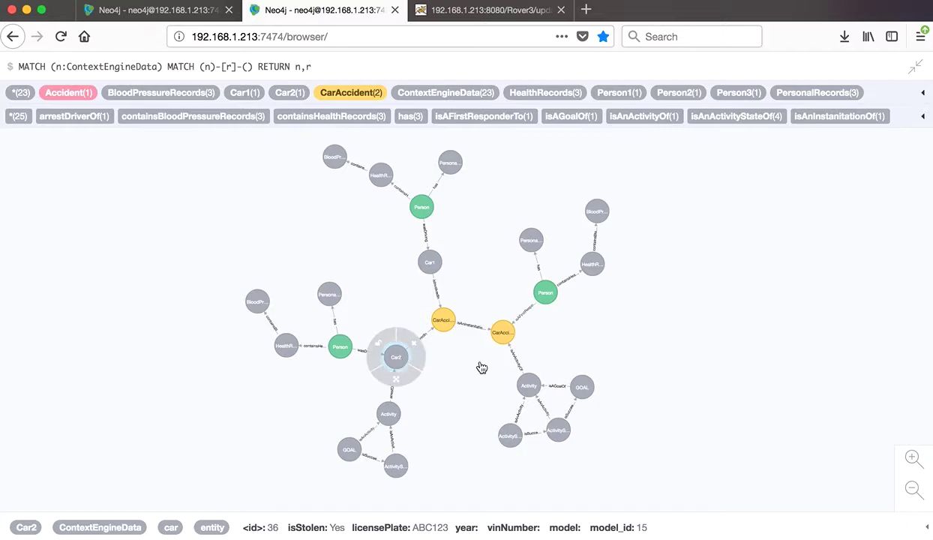
click(922, 531)
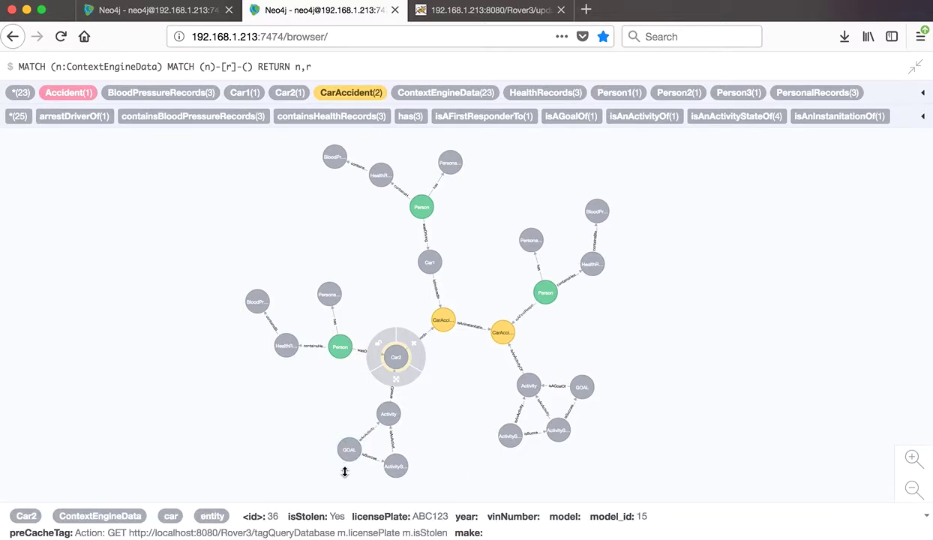
mouse_move(412, 468)
mouse_move(390, 418)
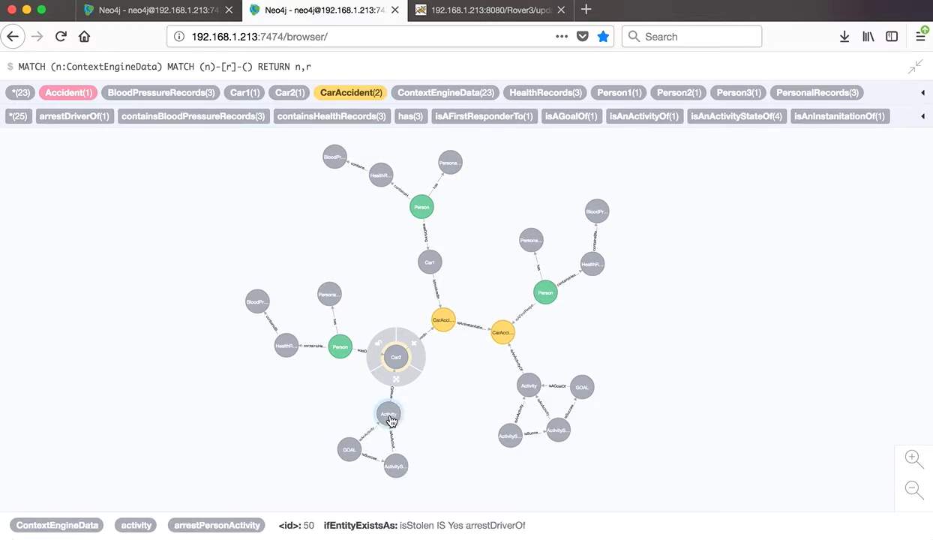
click(450, 402)
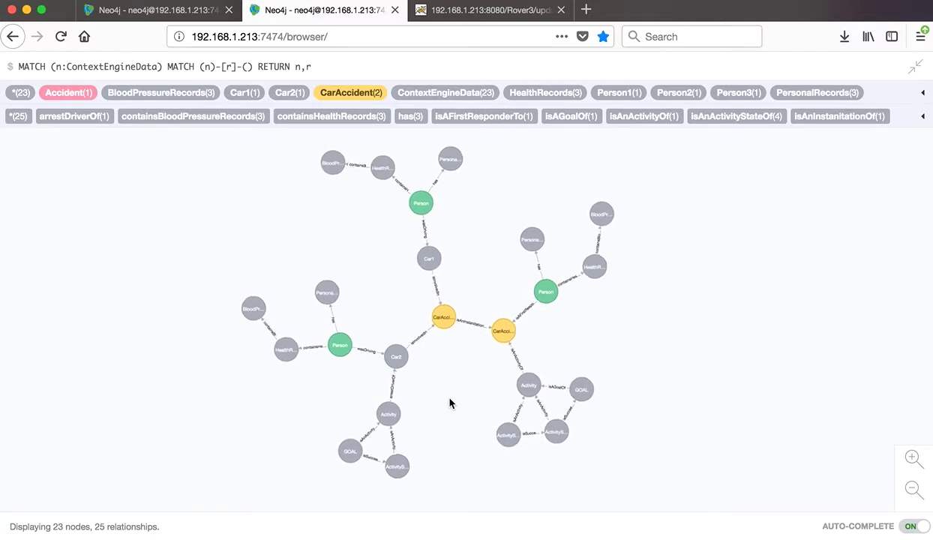
mouse_move(401, 364)
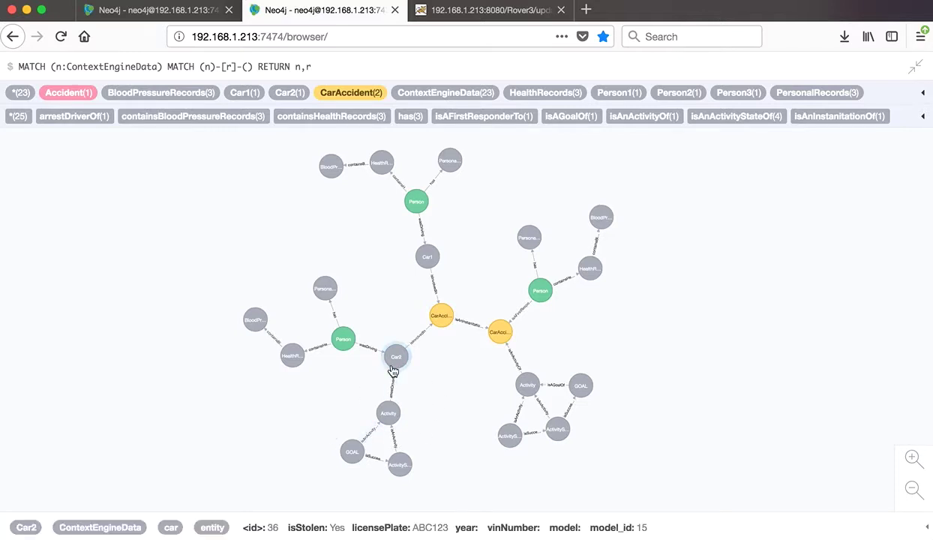
click(393, 369)
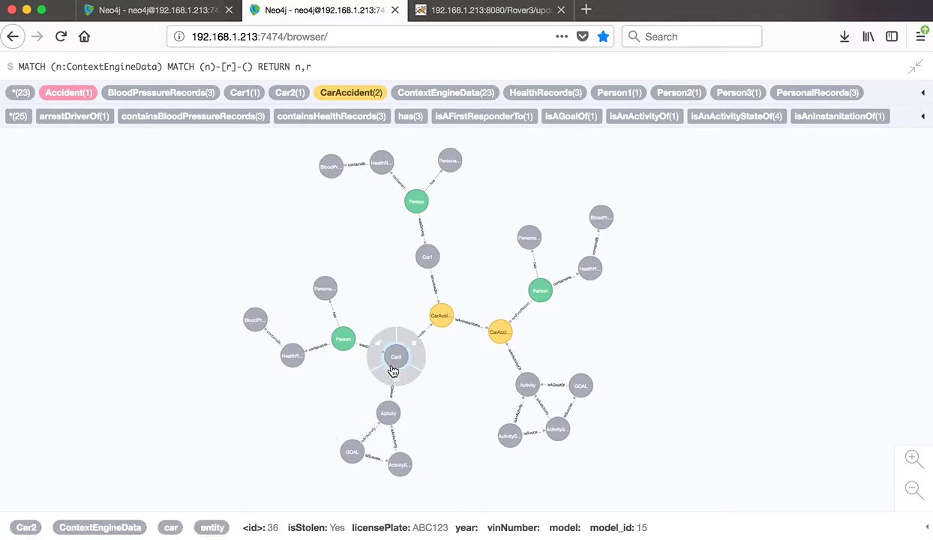
click(463, 384)
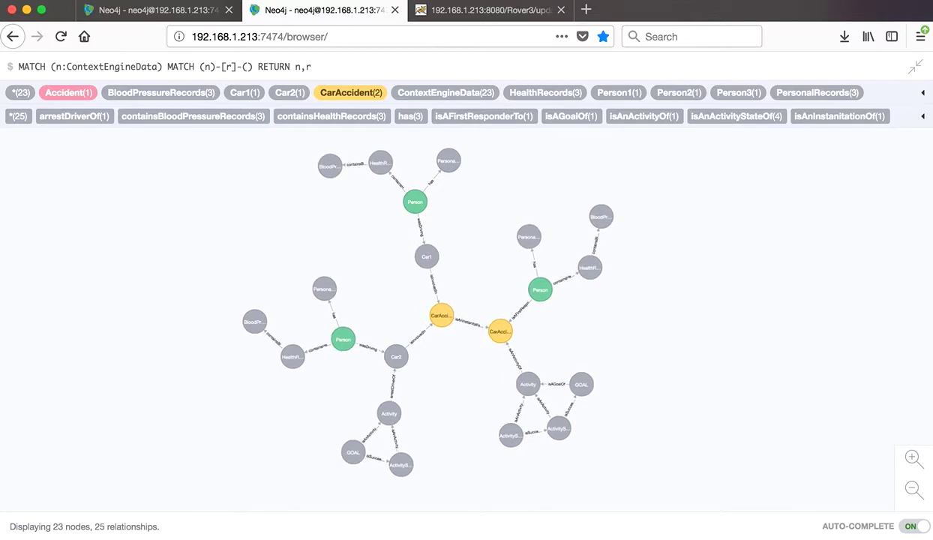
key(super+Tab)
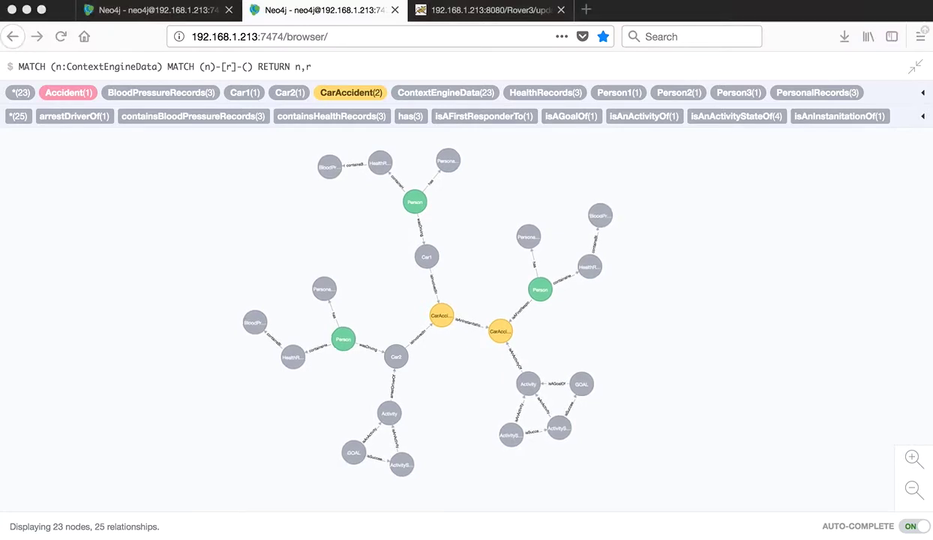
click(487, 17)
click(397, 35)
text(http://192.168.1.213:8080/Rover3/createContext/Situation/JobInterview)
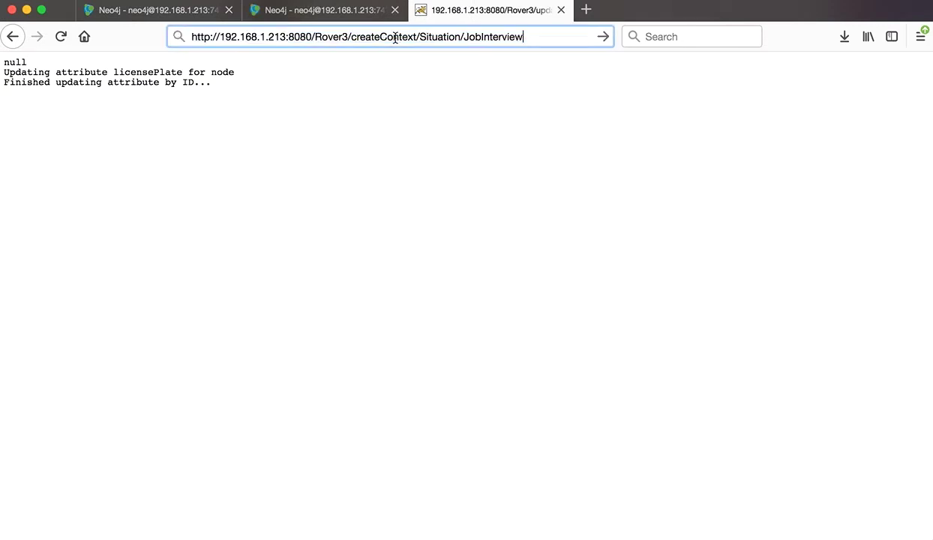
key(Return)
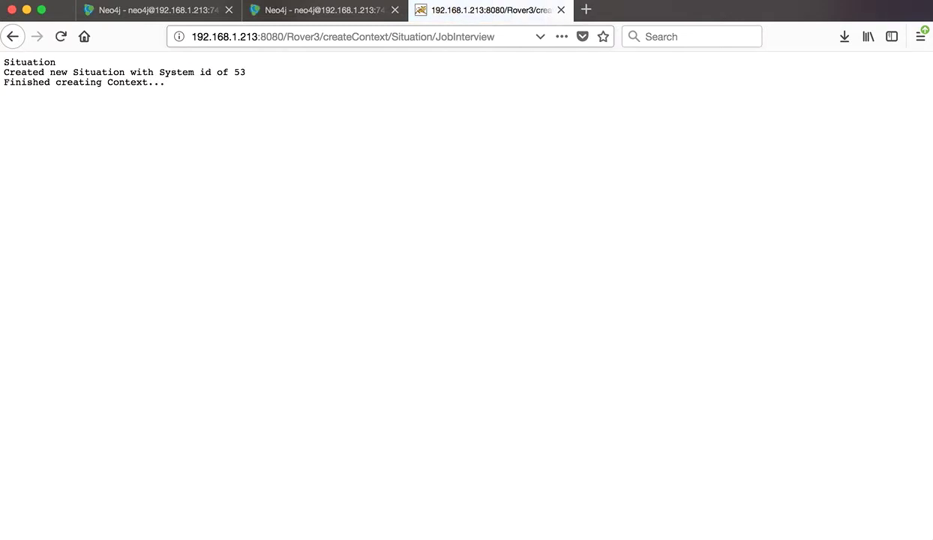
Run the previous ContextEngineData query again in Neo4j to load the job interview data, and show the resulting graph full screen
click(330, 12)
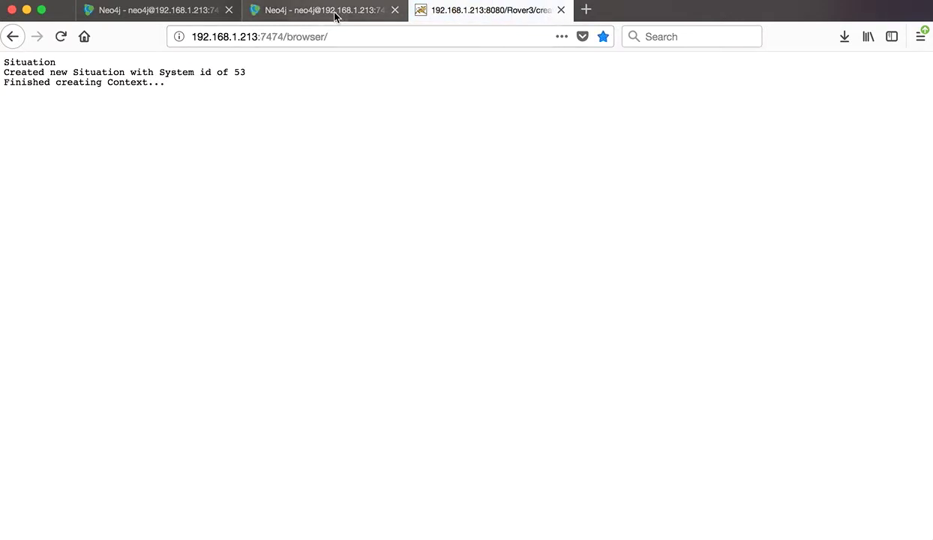
click(913, 68)
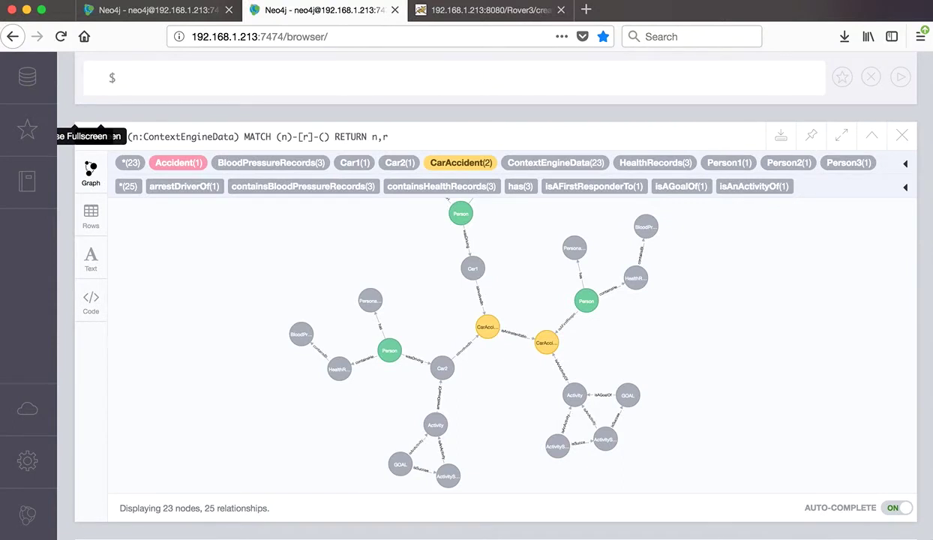
key(Up)
key(Return)
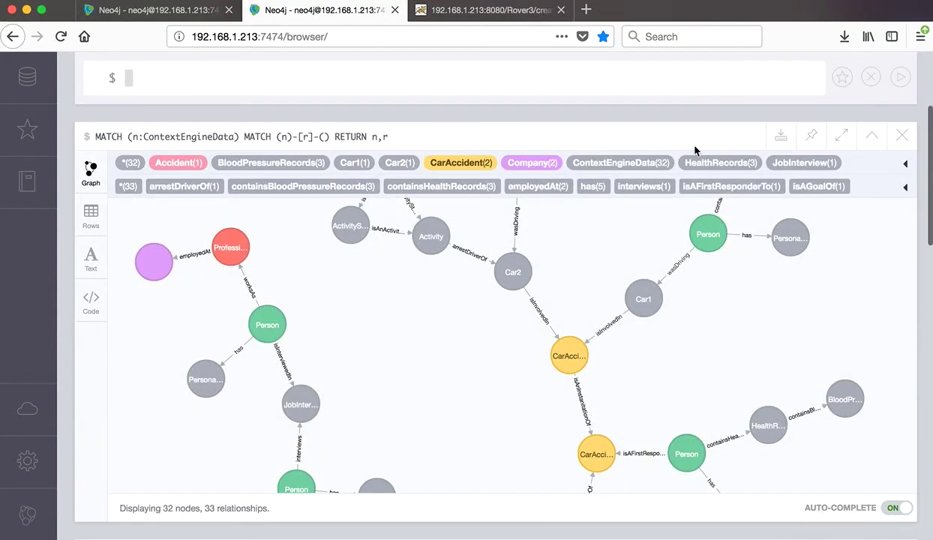
click(841, 135)
click(912, 489)
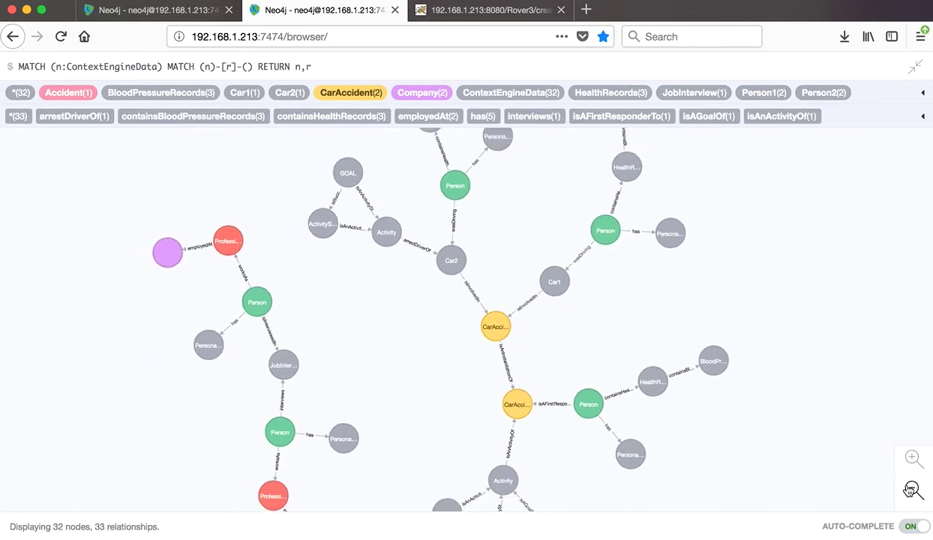